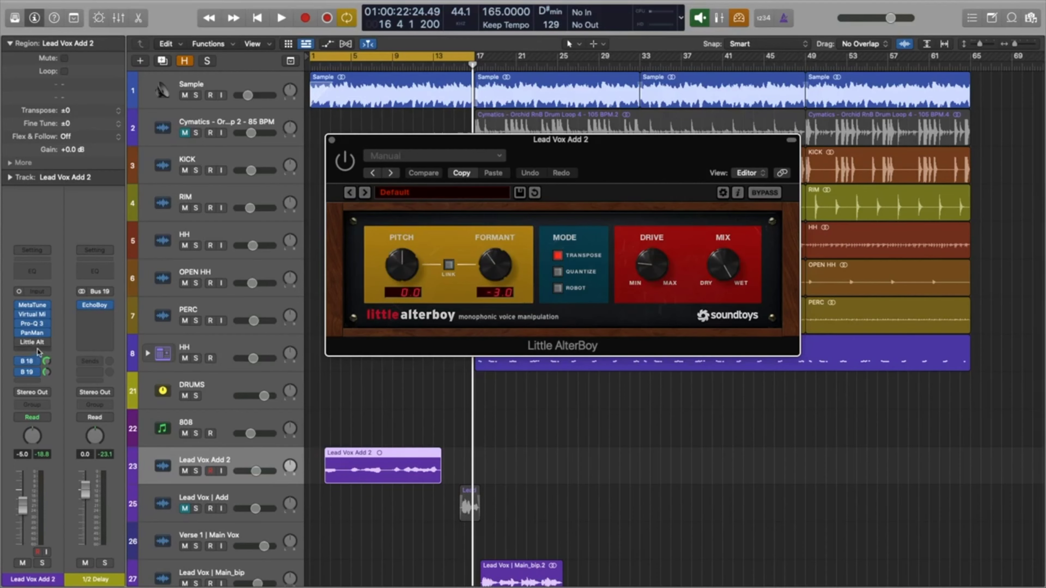
Enable Little AlterBoy on the Lead Vox Add 2 track and play the song from the beginning to hear it
{"action": "left_click", "coordinate": [24, 342]}
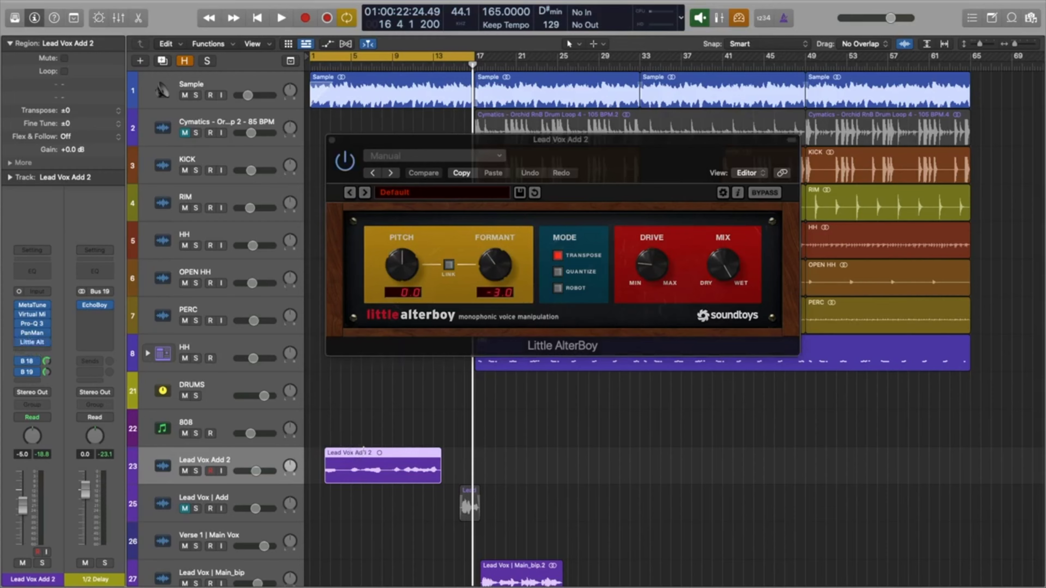
{"action": "key", "text": "Return"}
{"action": "key", "text": "space"}
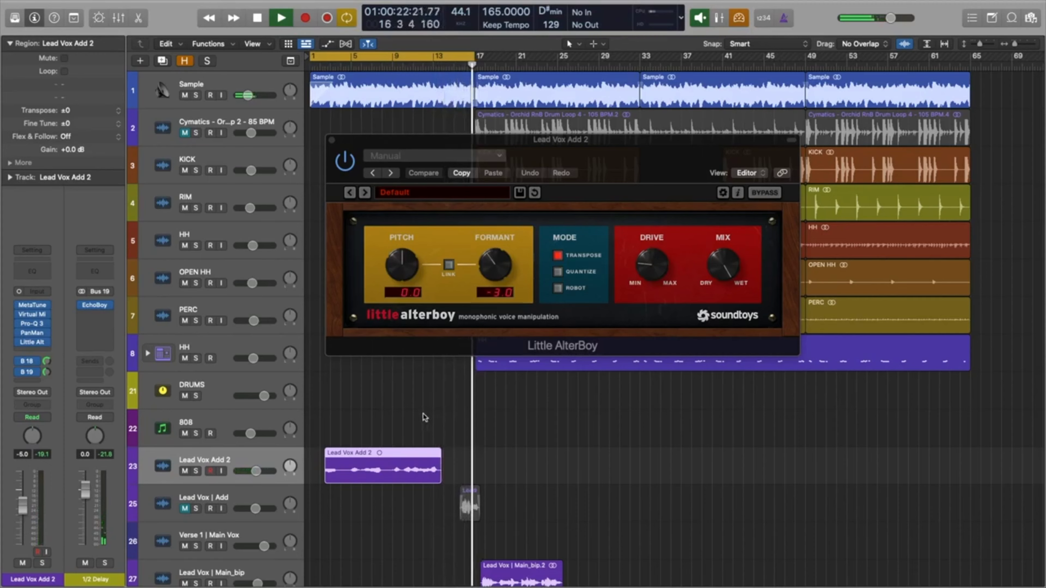
{"action": "key", "text": "space"}
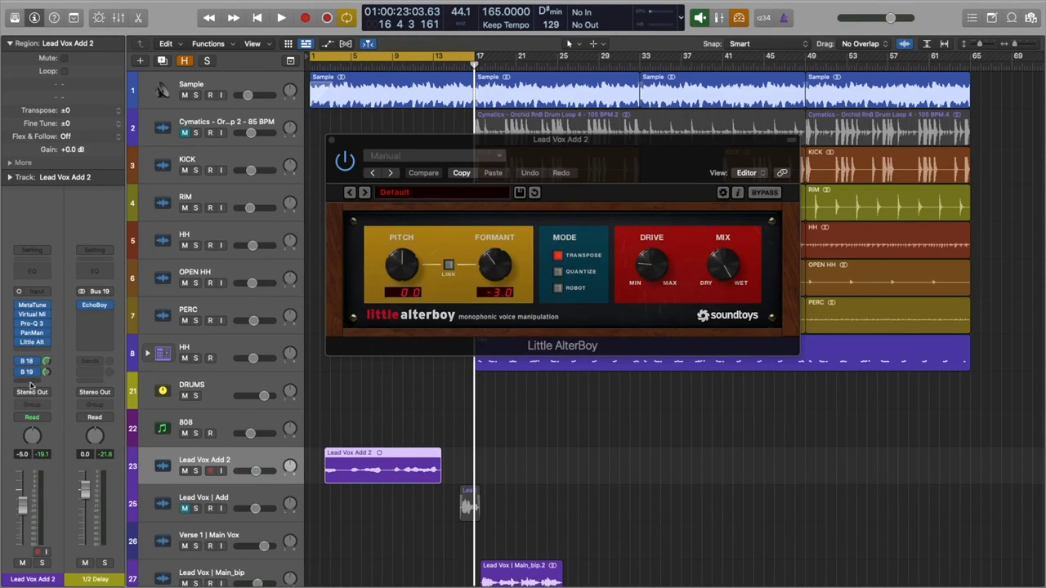
Add a send to Bus 13 on the Lead Vox Add 2 track
{"action": "left_click", "coordinate": [30, 382]}
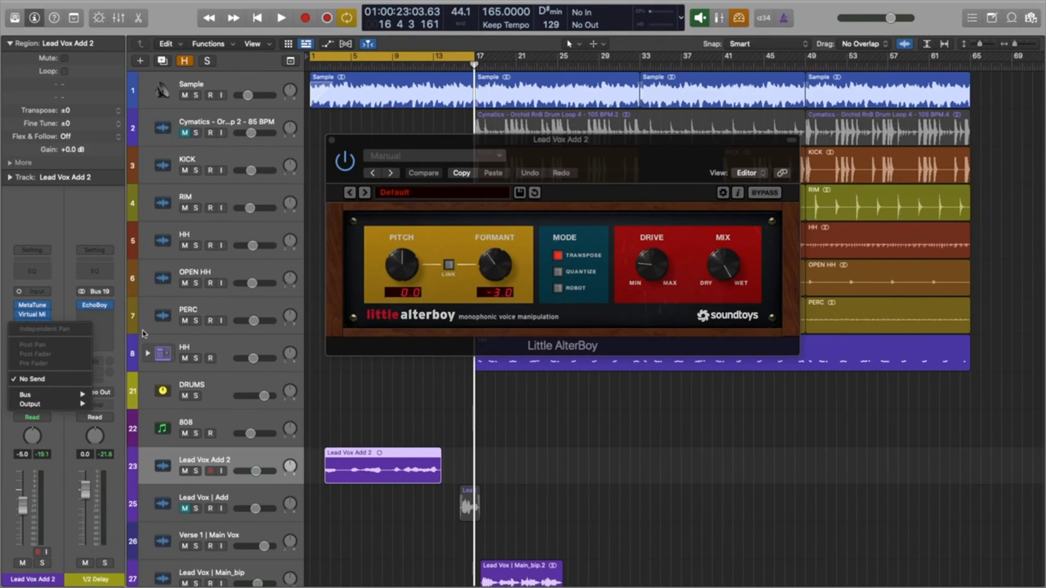
{"action": "mouse_move", "coordinate": [64, 396]}
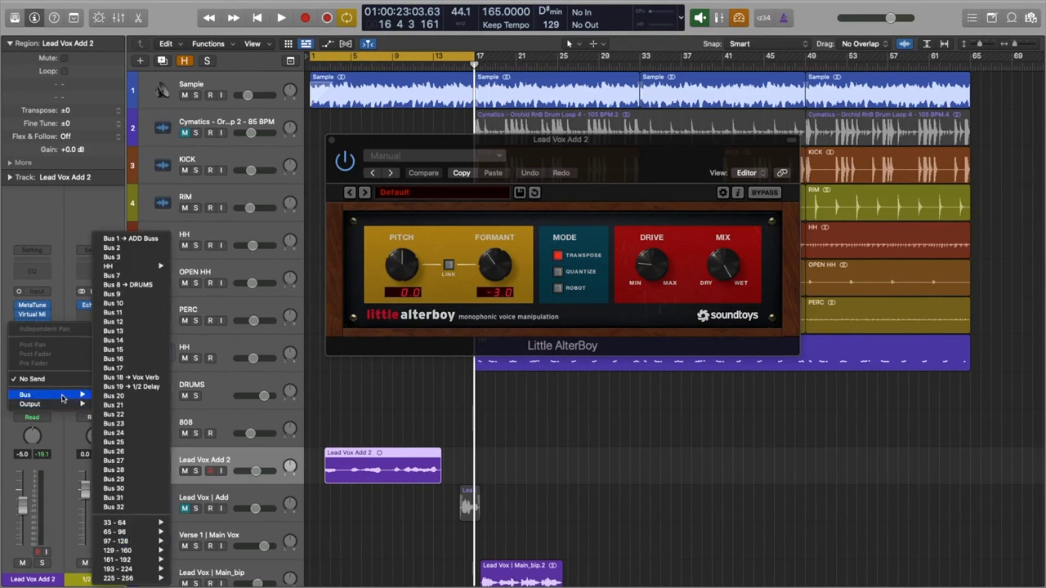
{"action": "left_click", "coordinate": [132, 331]}
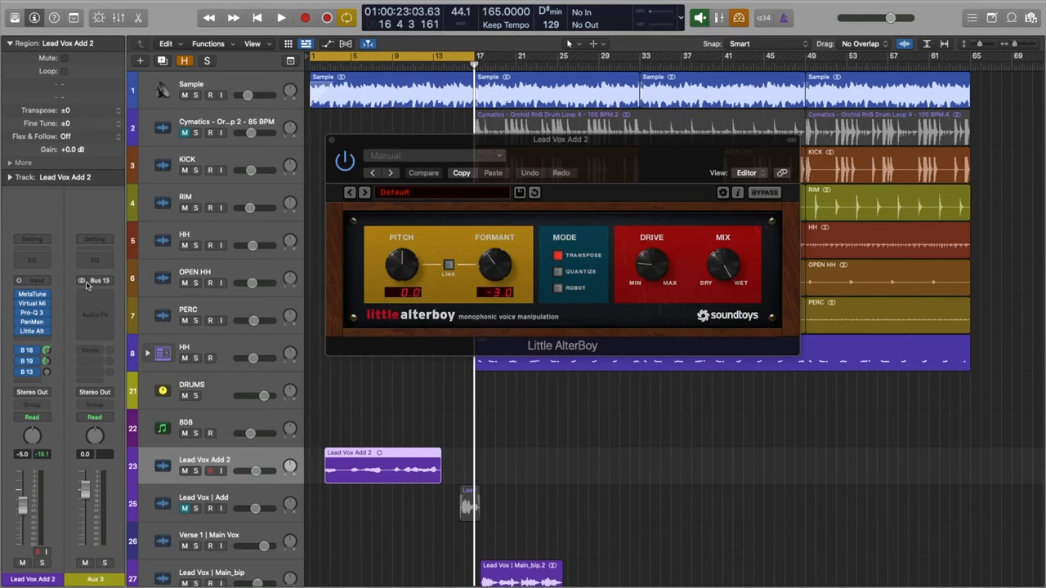
Insert EchoBoy on the Bus 13 aux channel, with its mix raised and its echo time set to 1/2 note
{"action": "left_click", "coordinate": [103, 314]}
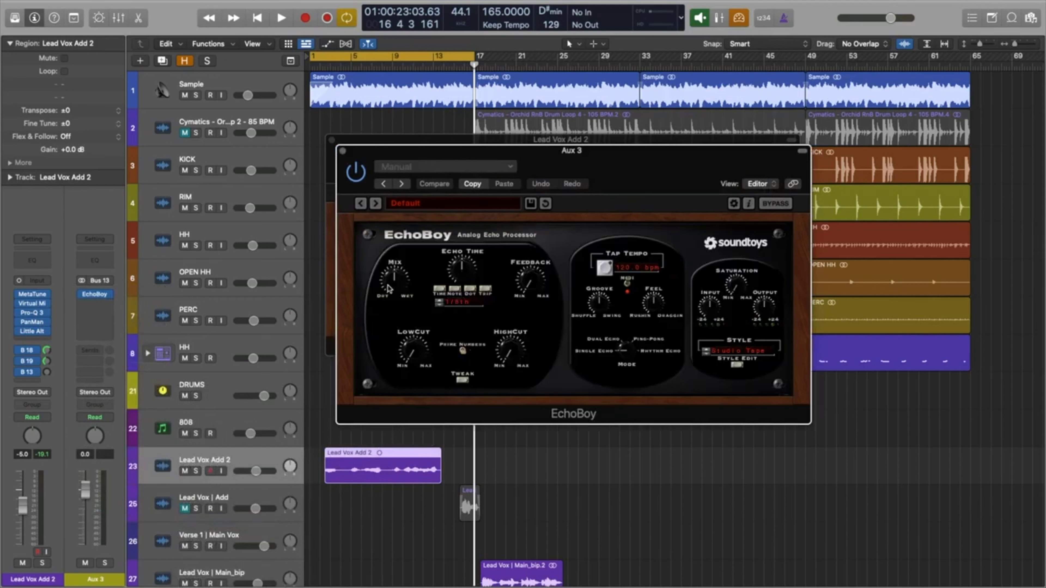
{"action": "left_click_drag", "start_coordinate": [394, 289], "coordinate": [394, 216]}
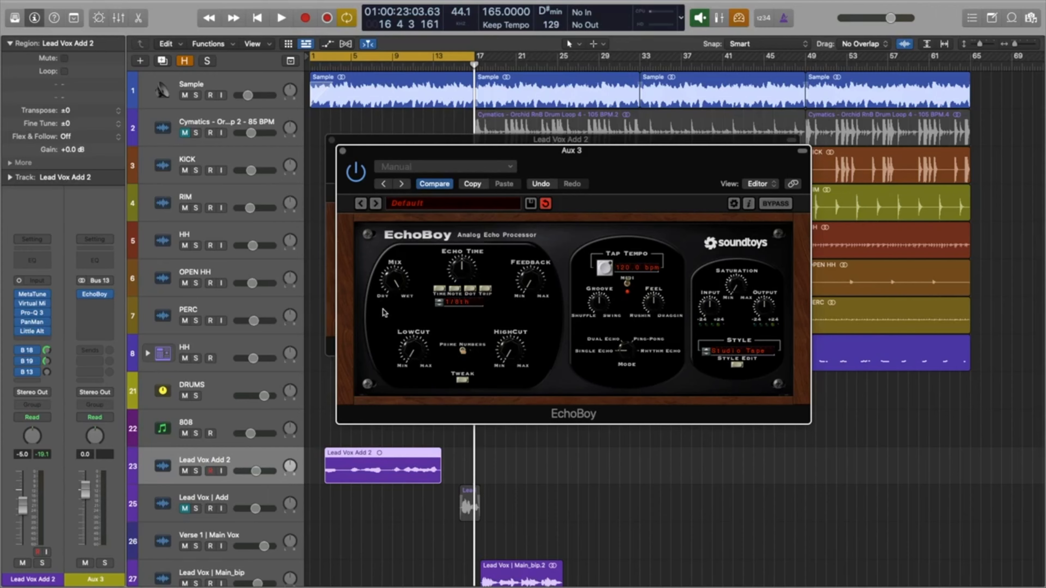
{"action": "left_click", "coordinate": [440, 303]}
{"action": "left_click", "coordinate": [439, 303]}
{"action": "left_click", "coordinate": [440, 302]}
{"action": "left_click", "coordinate": [440, 302]}
Switch to Calculator, divide the project tempo of 165 by 2, and close it
{"action": "left_click", "coordinate": [449, 447]}
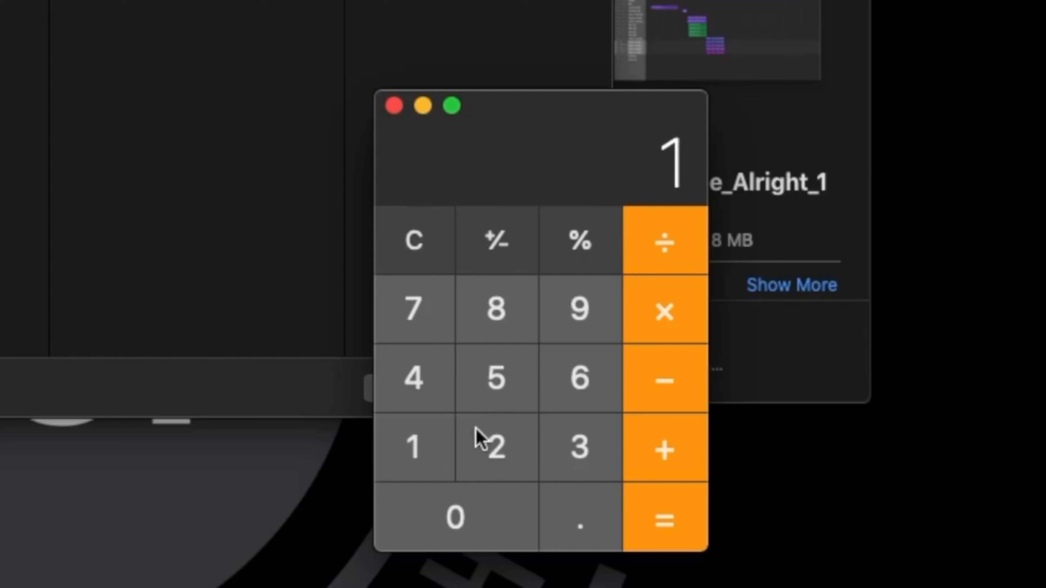
{"action": "left_click", "coordinate": [568, 386]}
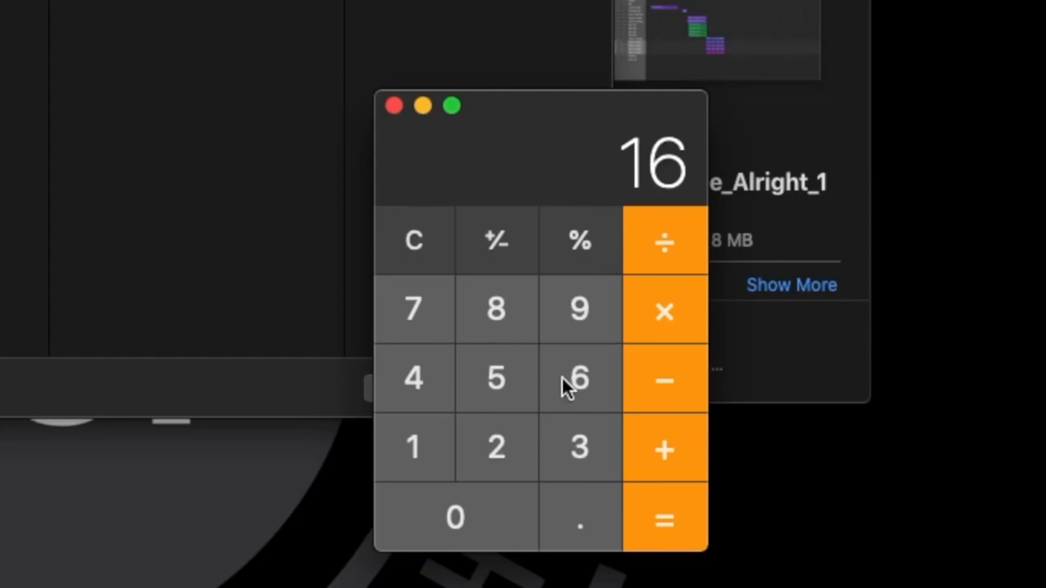
{"action": "left_click", "coordinate": [533, 386]}
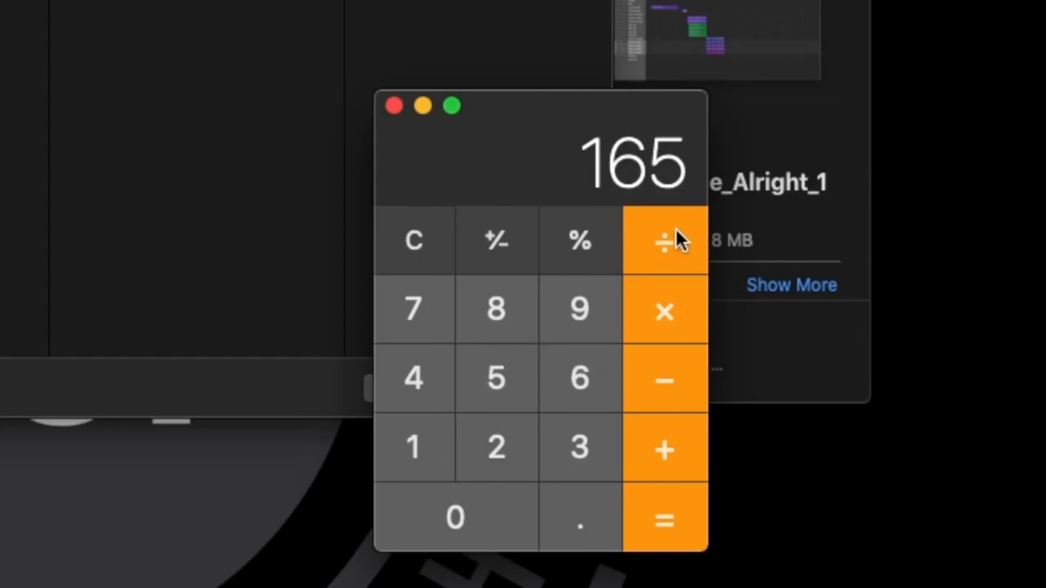
{"action": "left_click", "coordinate": [666, 237]}
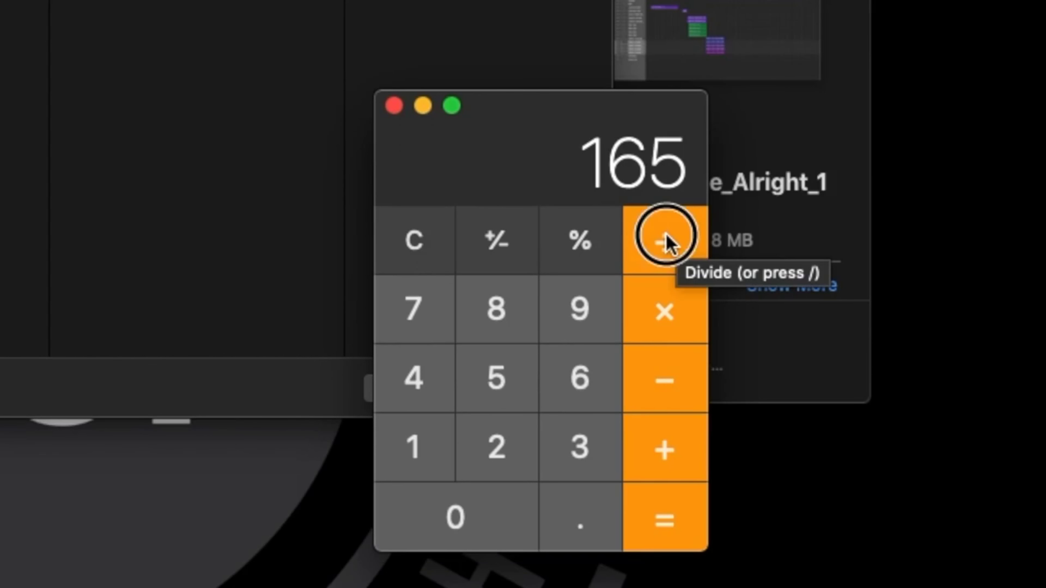
{"action": "left_click", "coordinate": [498, 454]}
{"action": "left_click", "coordinate": [627, 519]}
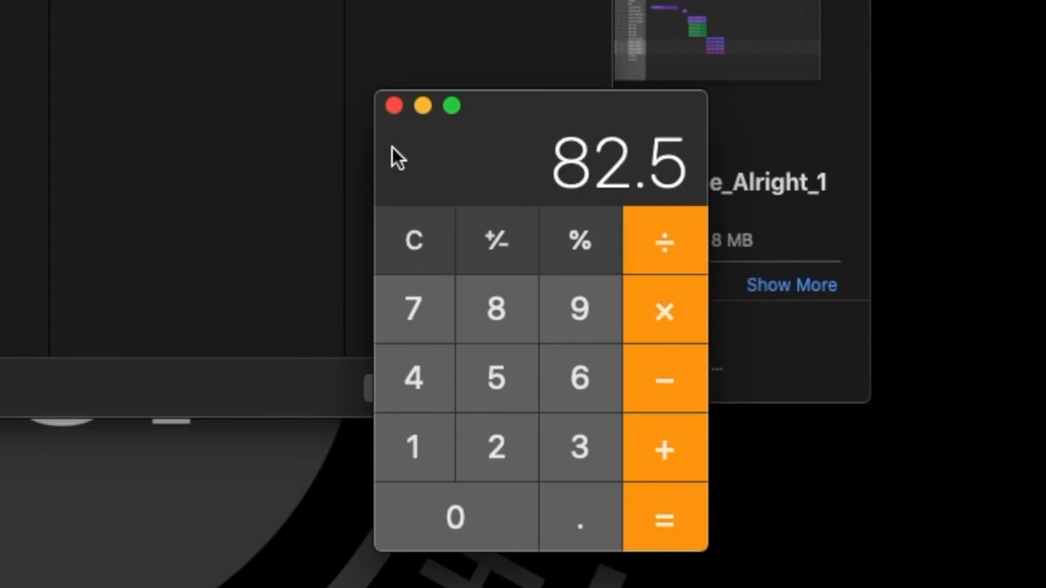
{"action": "left_click", "coordinate": [394, 106]}
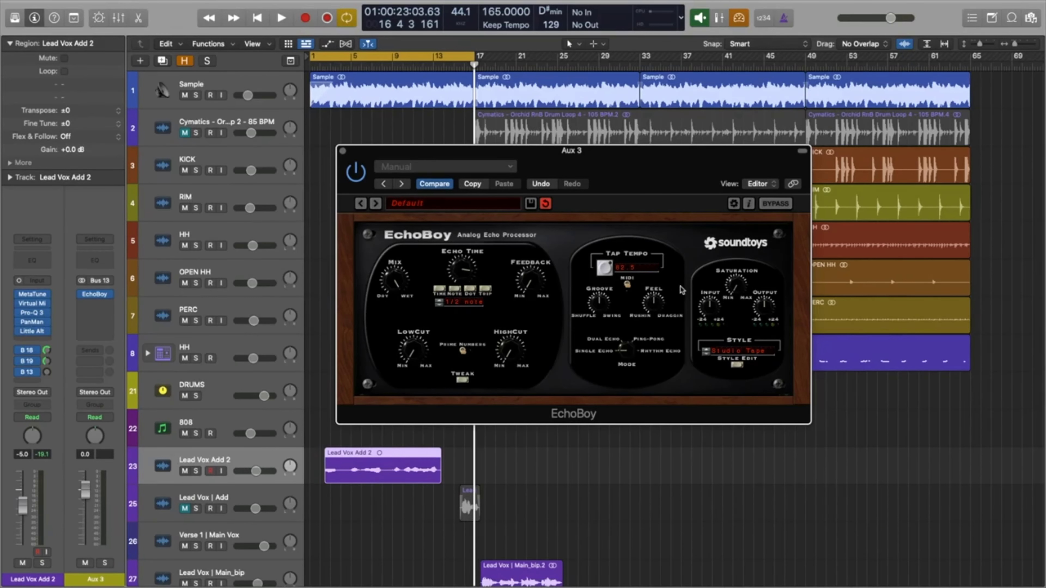
Set EchoBoy's tempo to 82.5 and adjust the Bus 13 send level on Lead Vox Add 2
{"action": "key", "text": "Return"}
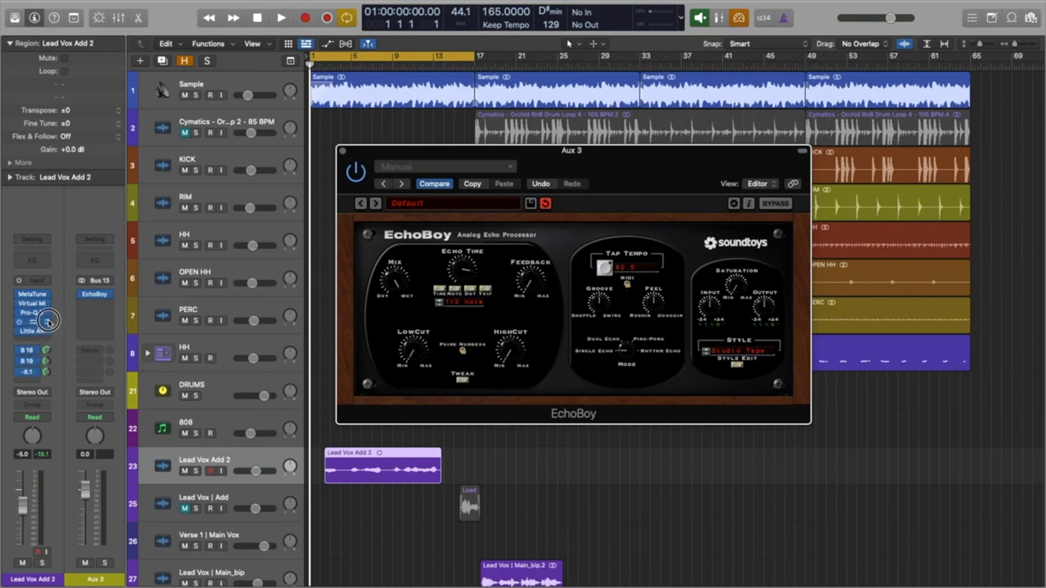
{"action": "mouse_move", "coordinate": [48, 313]}
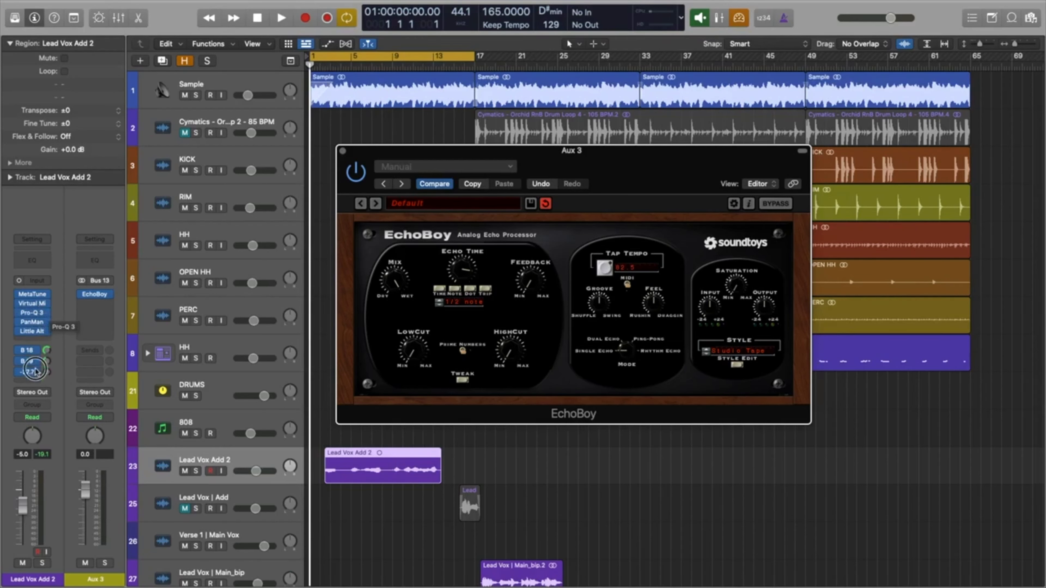
{"action": "left_click_drag", "start_coordinate": [27, 372], "coordinate": [36, 389]}
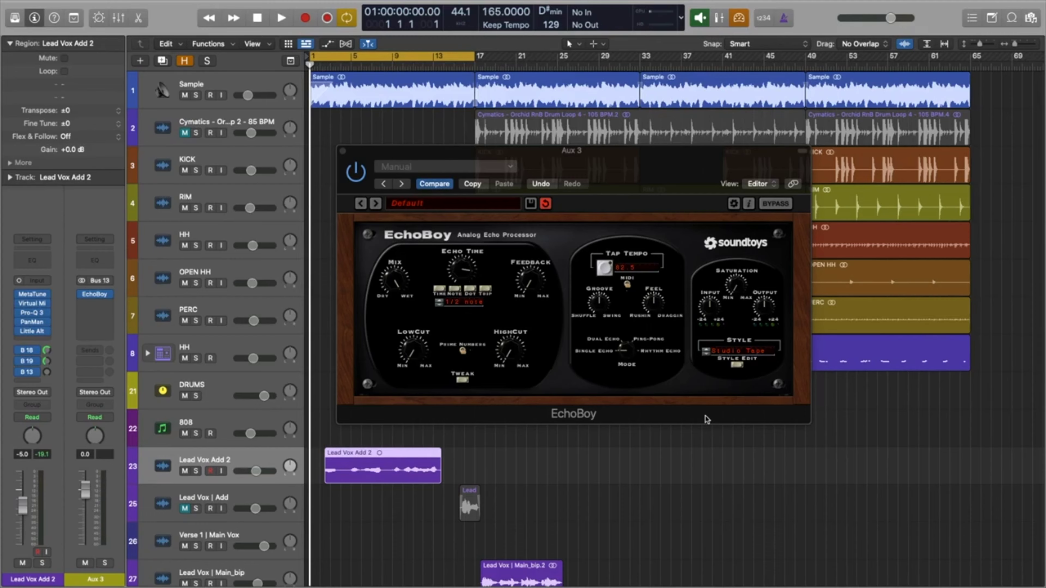
Discard the Bus 13 delay send with its EchoBoy window, and show the Vox Verb and 1/2 Delay channels
{"action": "left_click", "coordinate": [342, 151]}
{"action": "left_click", "coordinate": [26, 349]}
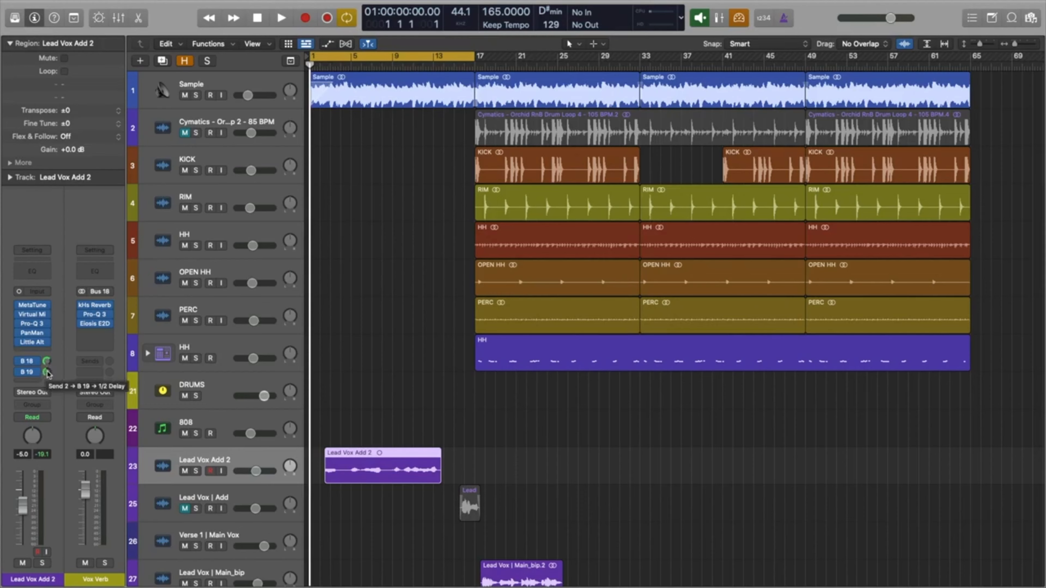
{"action": "left_click", "coordinate": [46, 372]}
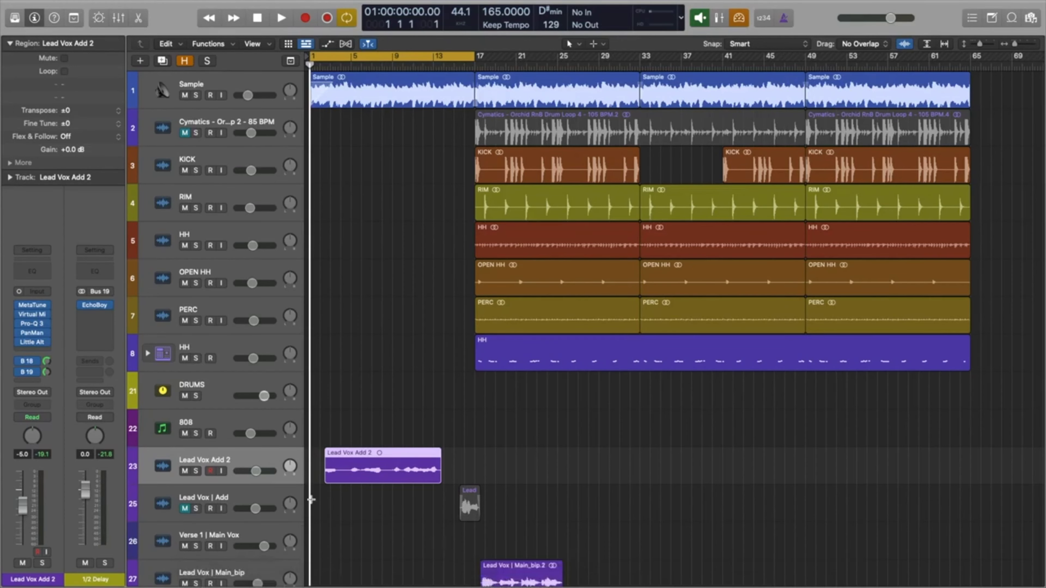
Bypass PanMan, Little AlterBoy and the Bus 18 and Bus 19 sends on Lead Vox Add 2, and play the intro for comparison
{"action": "left_click", "coordinate": [19, 333]}
{"action": "left_click", "coordinate": [19, 343]}
{"action": "left_click", "coordinate": [18, 361]}
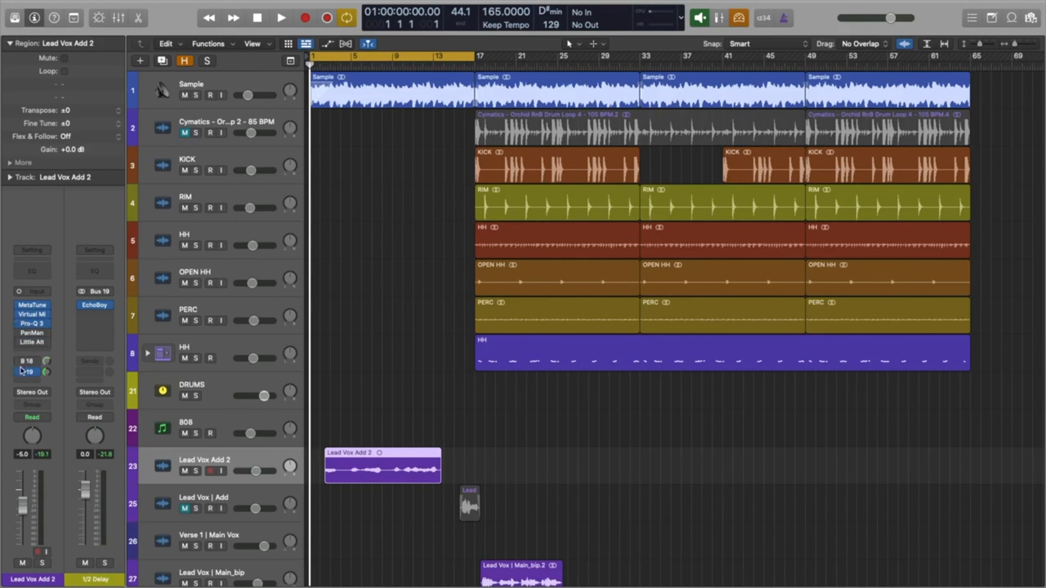
{"action": "left_click", "coordinate": [18, 372]}
{"action": "key", "text": "space"}
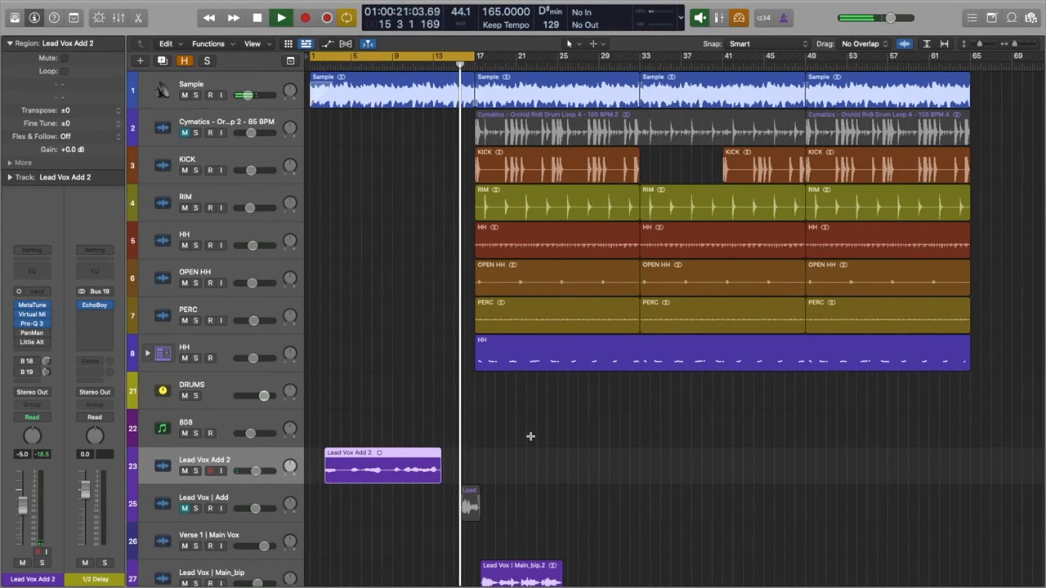
{"action": "key", "text": "space"}
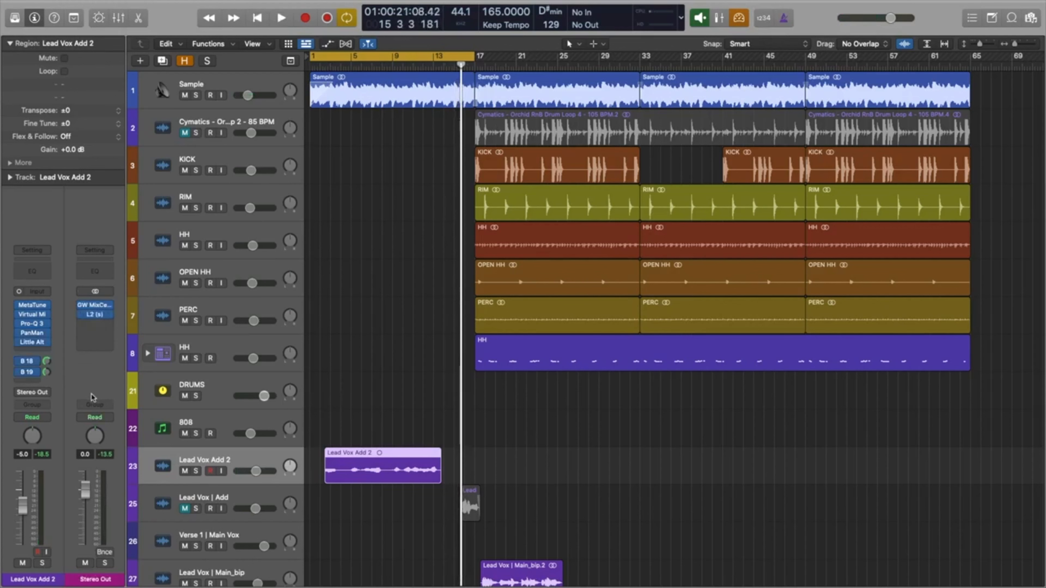
Play the intro from the beginning with PanMan, Little AlterBoy and both sends on Lead Vox Add 2 re-enabled
{"action": "key", "text": "Return"}
{"action": "key", "text": "space"}
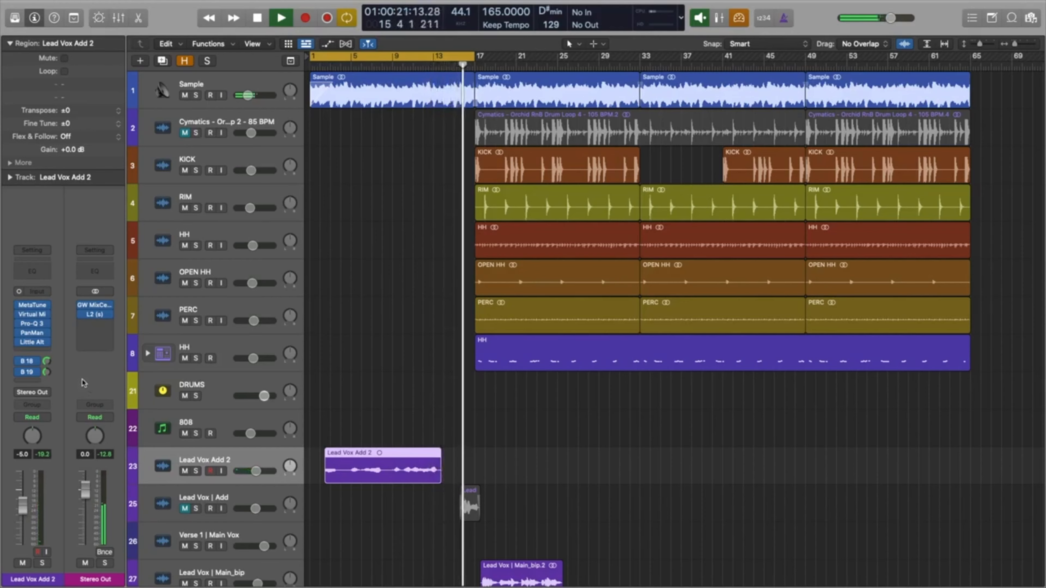
{"action": "key", "text": "space"}
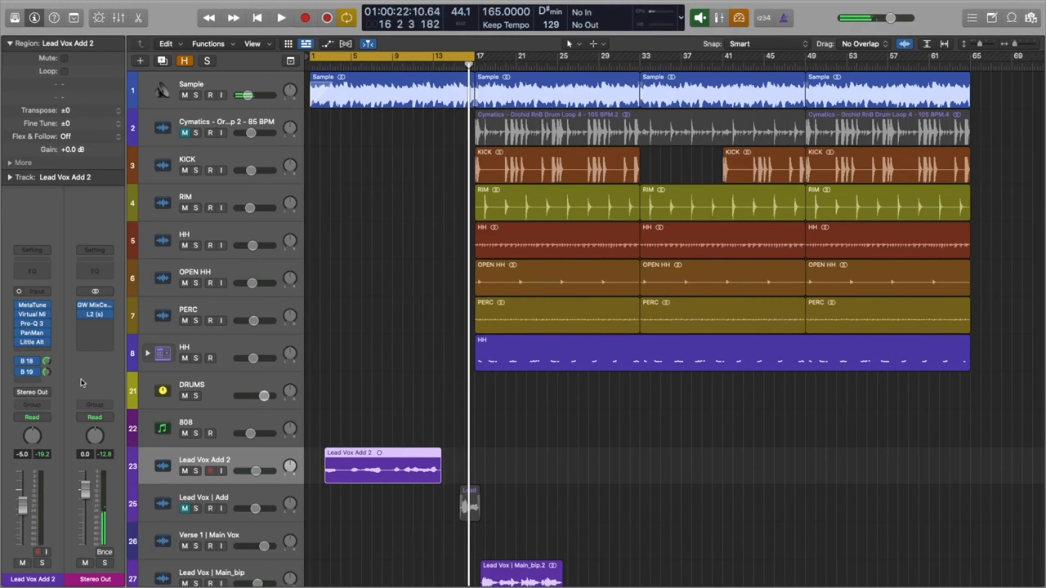